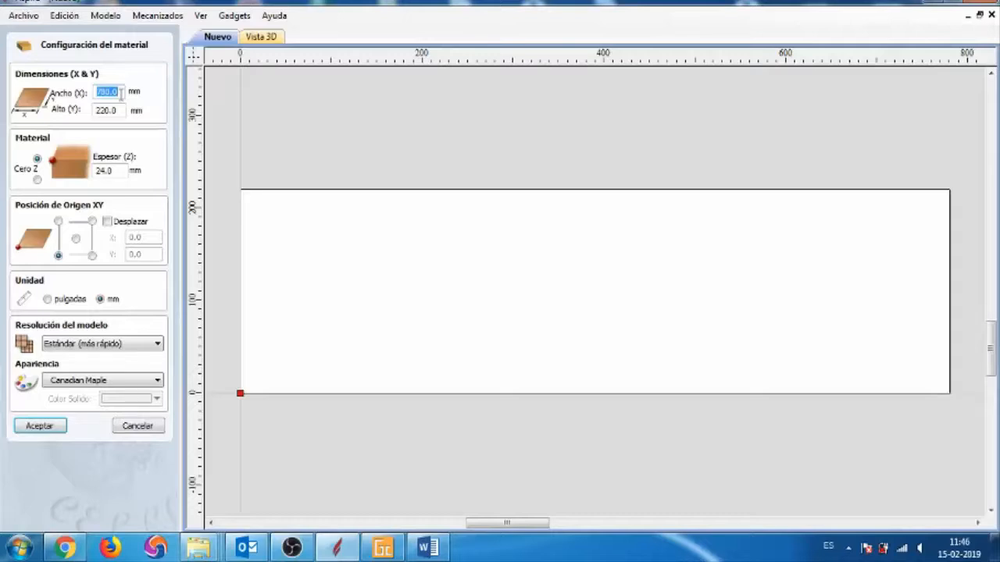
Set the material width (X) to 630 mm and accept the material setup
text(630)
key(Tab)
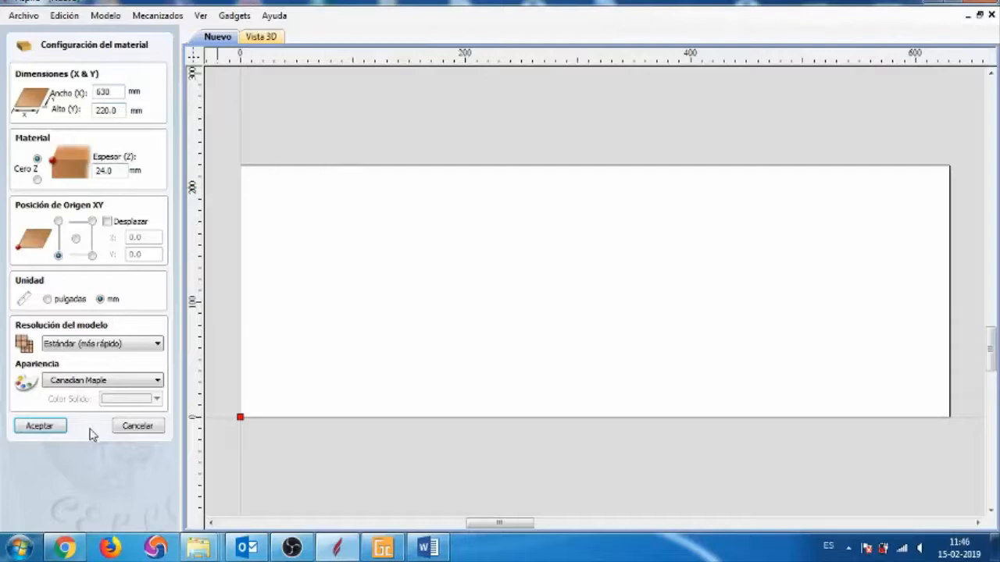
click(45, 427)
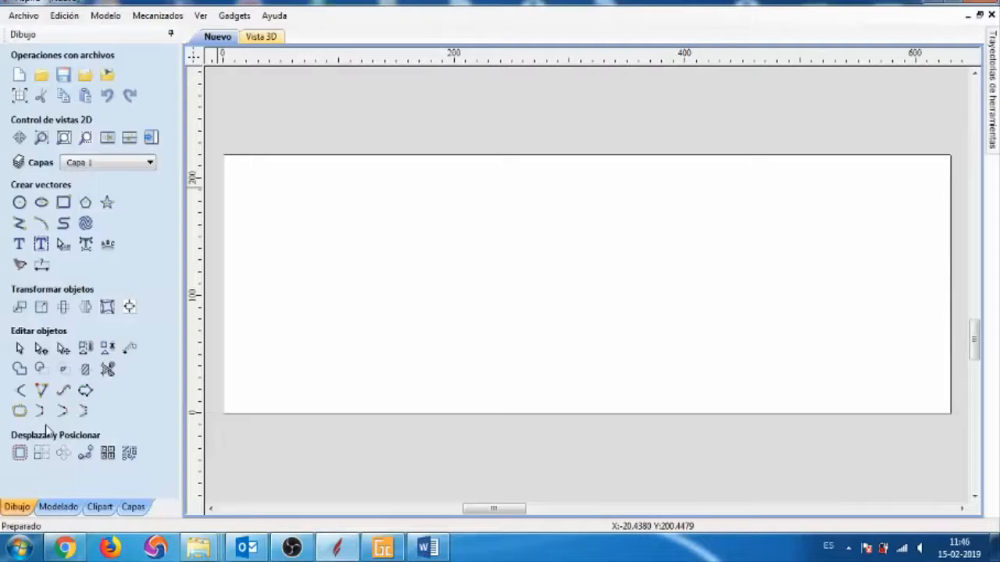
Create the text "3D Home Store" in Times New Roman, 12.333 mm high, anchored at X 0, Y 0
click(19, 246)
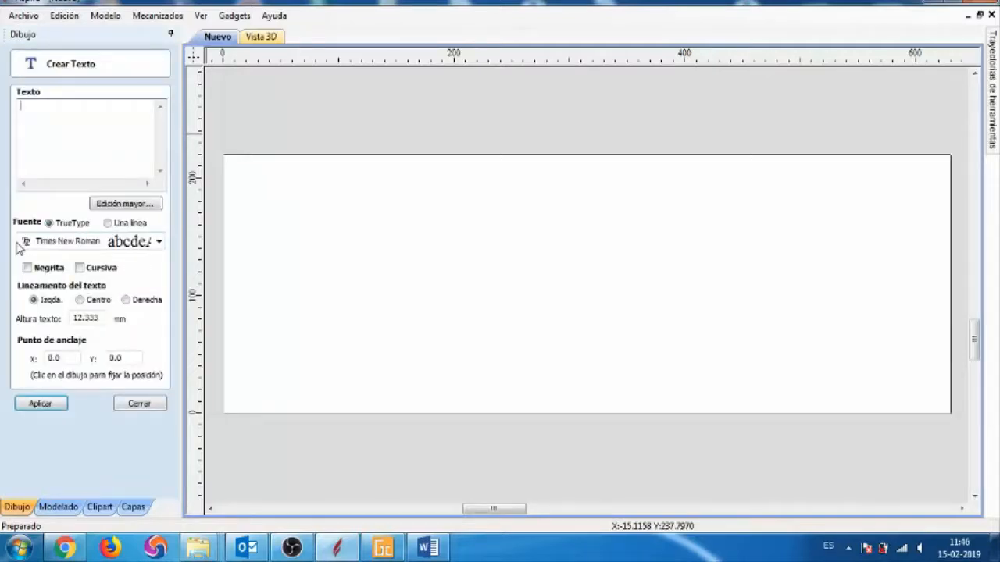
text(3D Home Store)
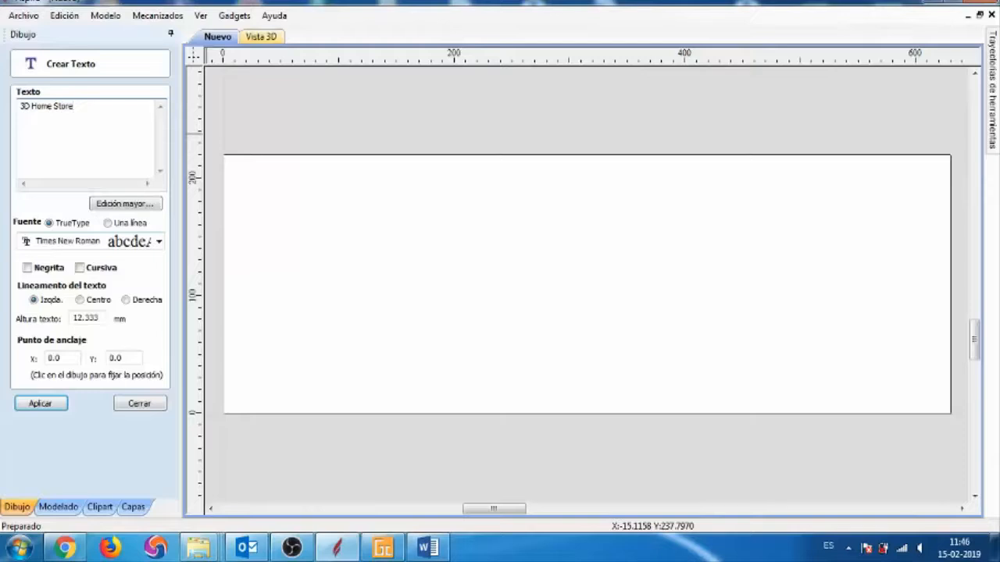
click(41, 404)
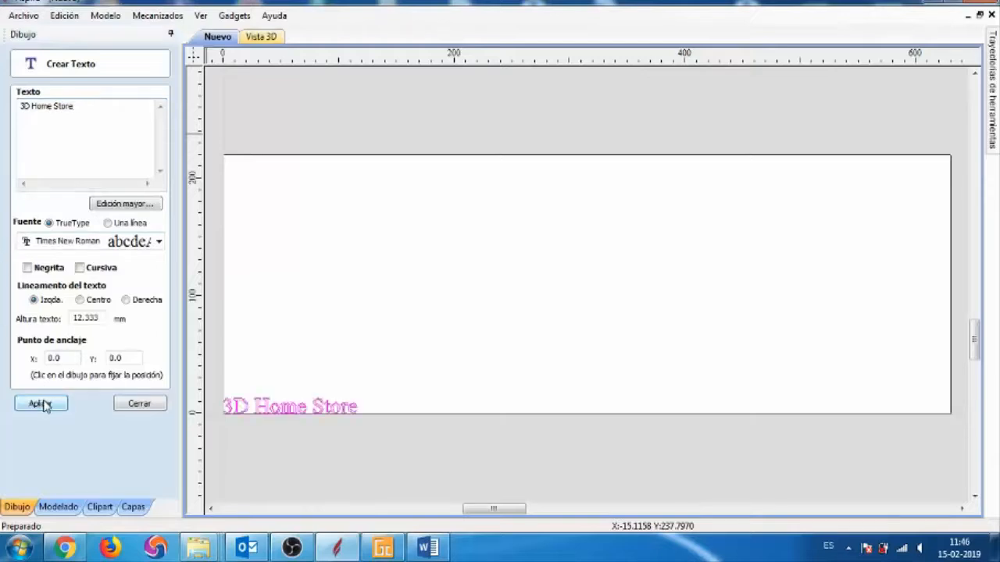
click(331, 325)
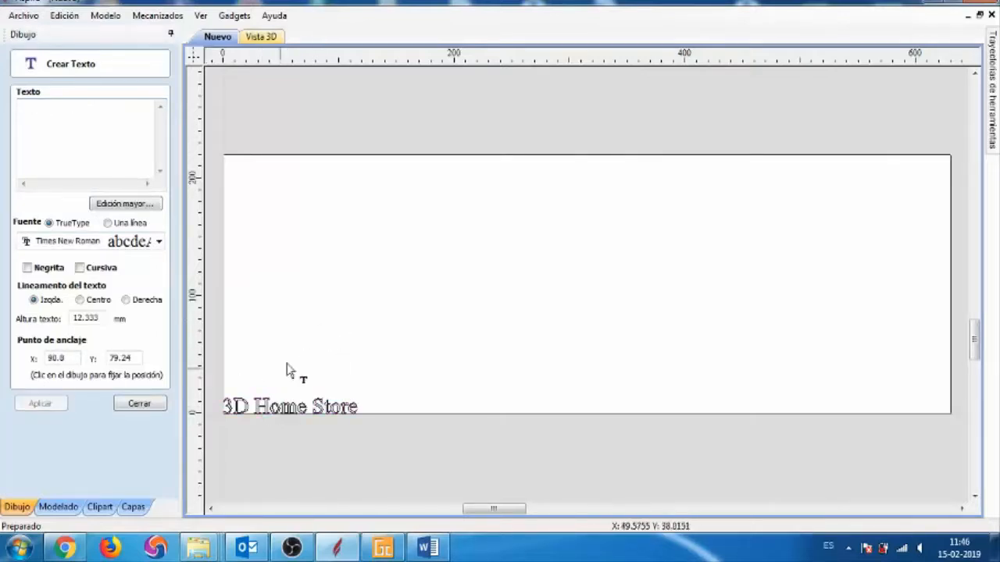
Move the "3D Home Store" text to an anchor at about X 134, Y 86 and finish the text tool
click(294, 415)
drag(292, 409, 446, 306)
click(43, 404)
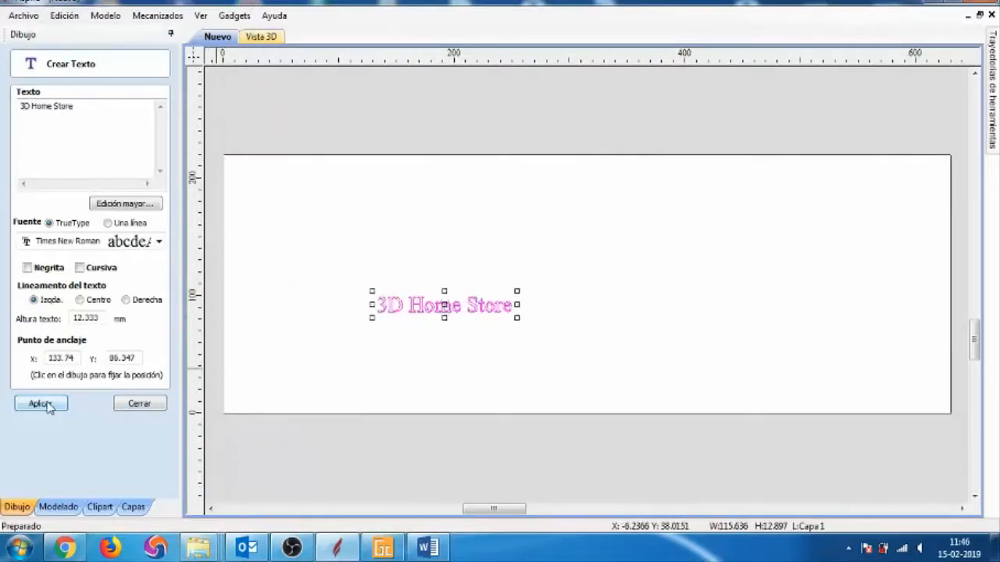
click(138, 404)
Scale the "3D Home Store" text proportionally to about 557 mm wide and 62 mm high
click(434, 310)
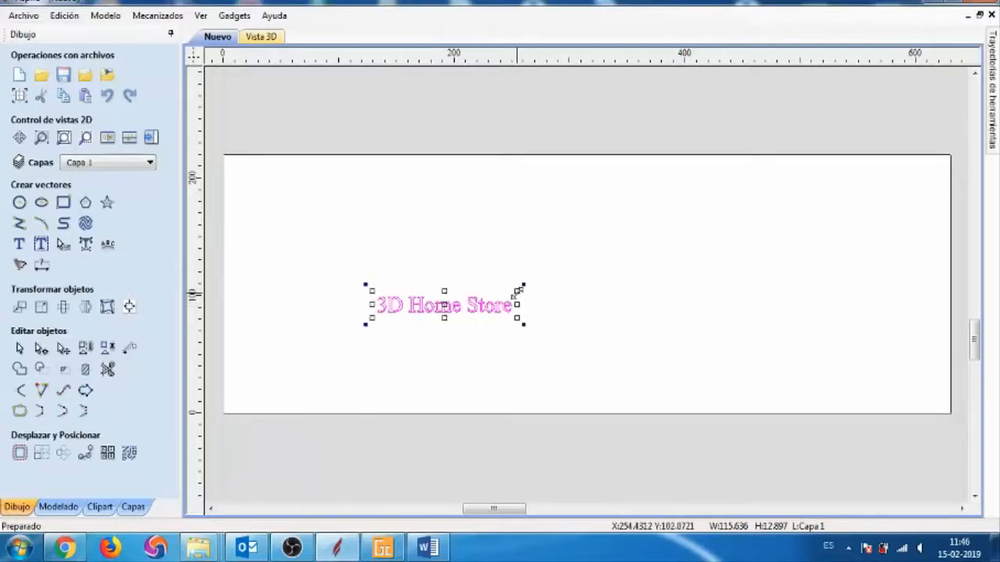
drag(520, 286, 598, 250)
drag(367, 324, 373, 319)
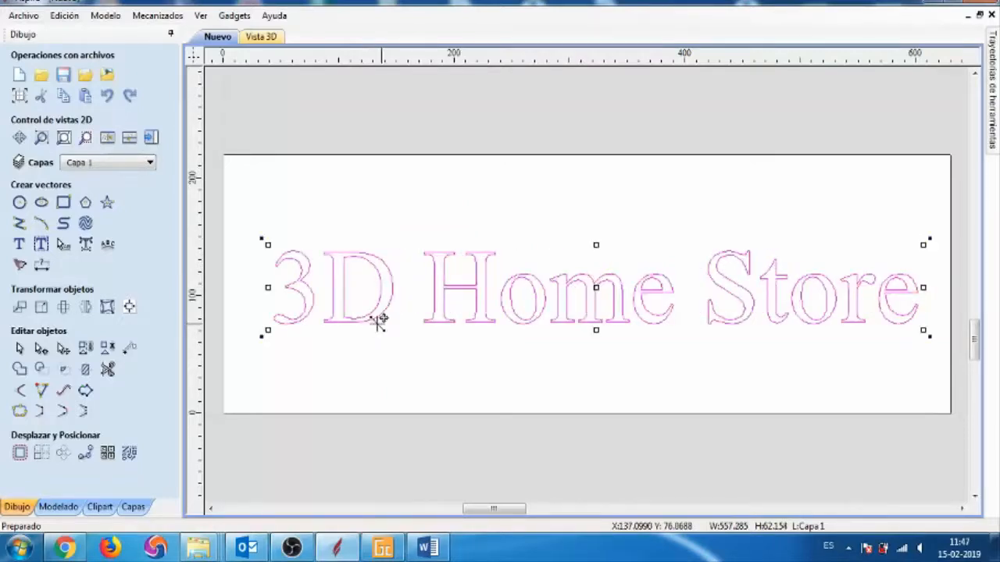
Nudge the enlarged text slightly left and up to centre it on the board, then deselect it
click(475, 304)
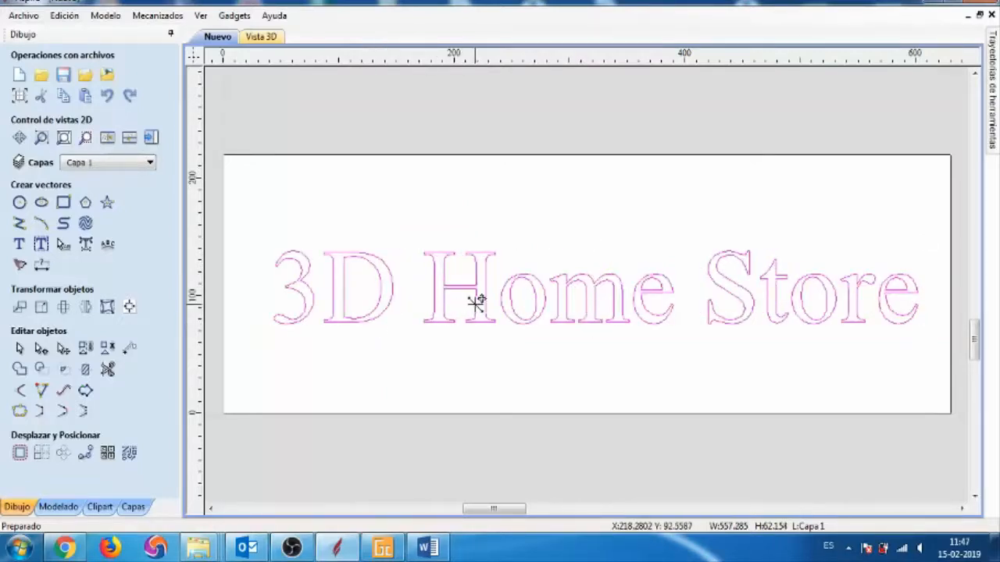
click(467, 303)
key(Left)
key(Left)
key(Left)
key(Left)
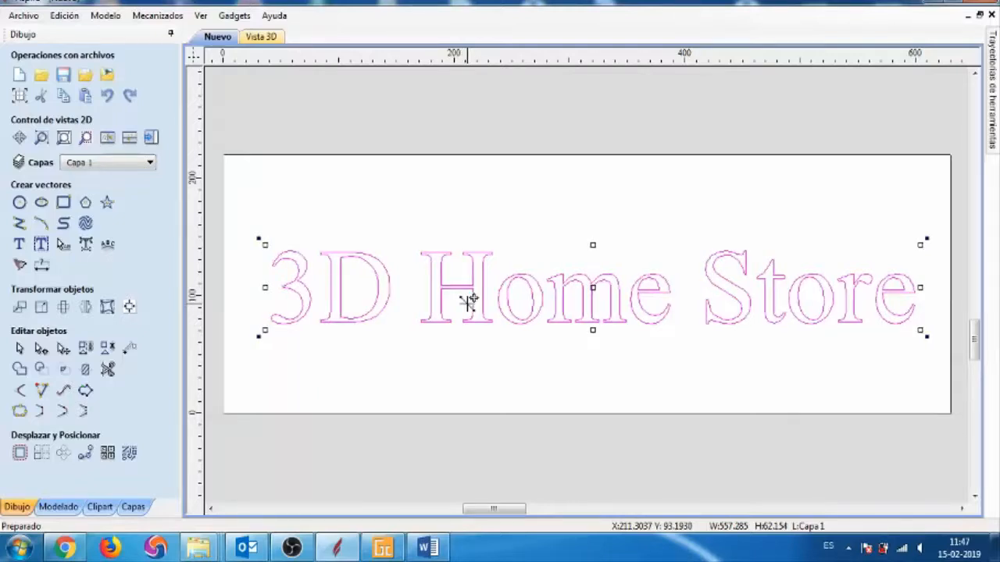
key(Up)
key(Up)
key(Up)
key(Right)
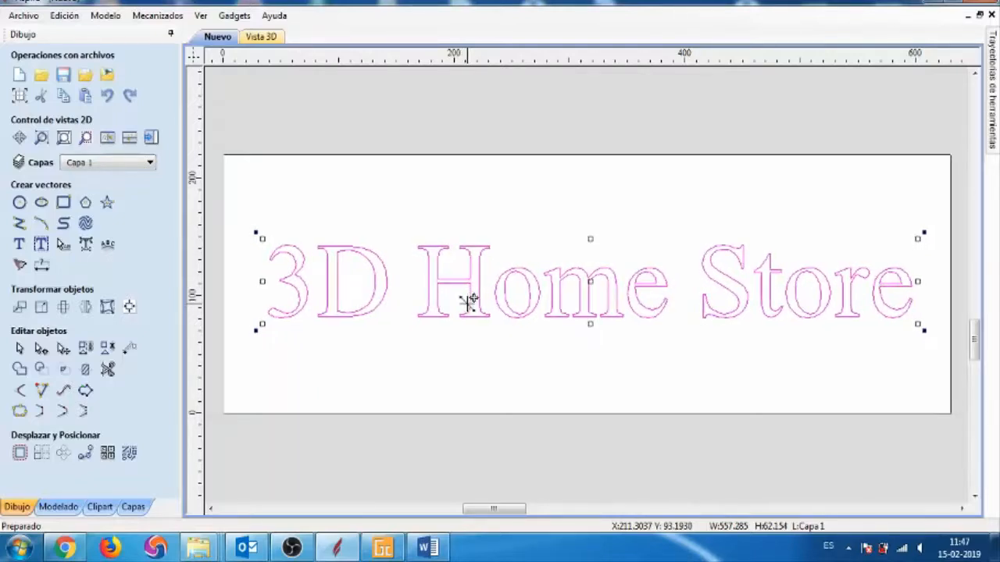
key(Up)
key(Up)
key(Up)
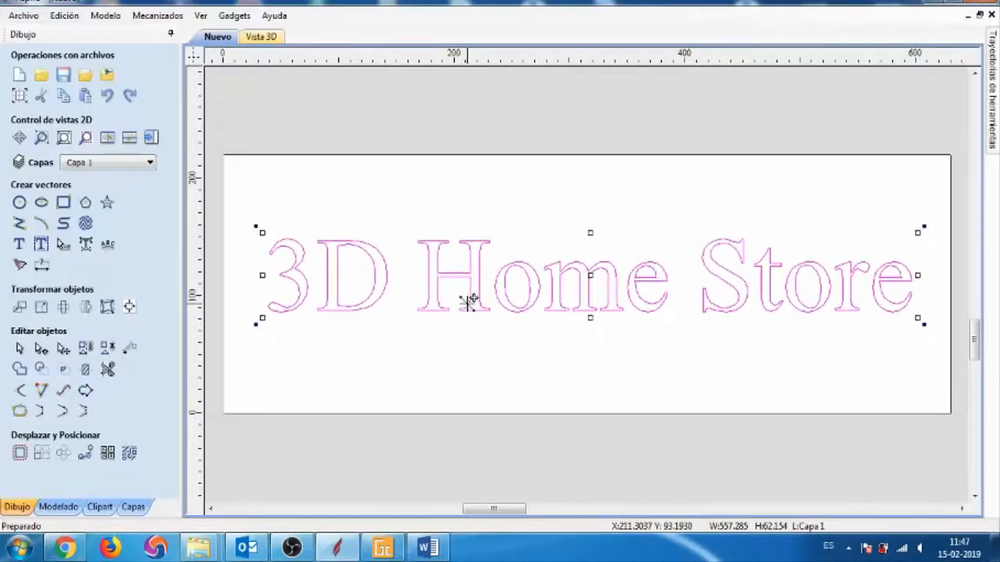
click(498, 368)
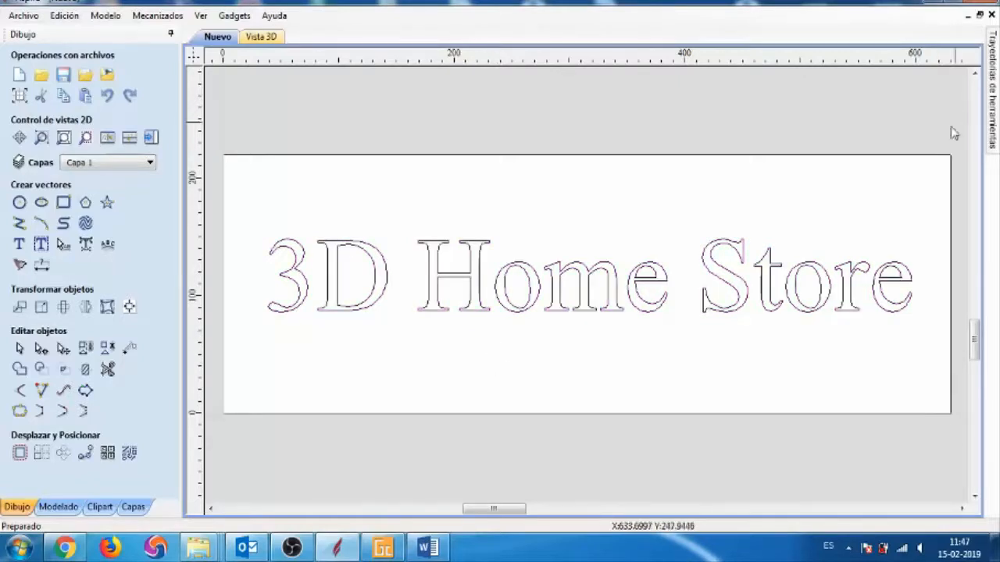
Start a V-carve/engraving toolpath and choose the metric V-Bit (90 deg 12 mm) from the tool database
click(993, 106)
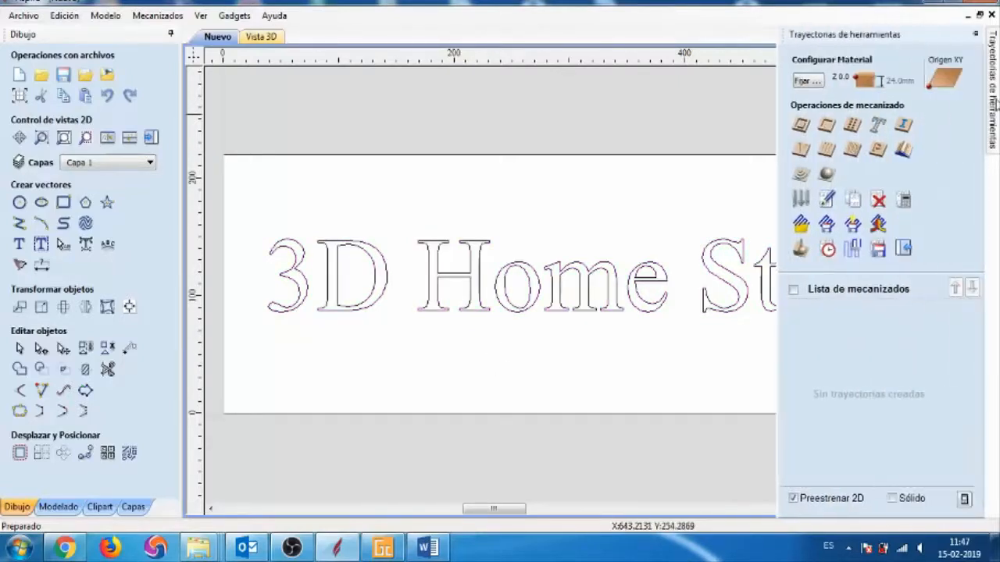
click(975, 34)
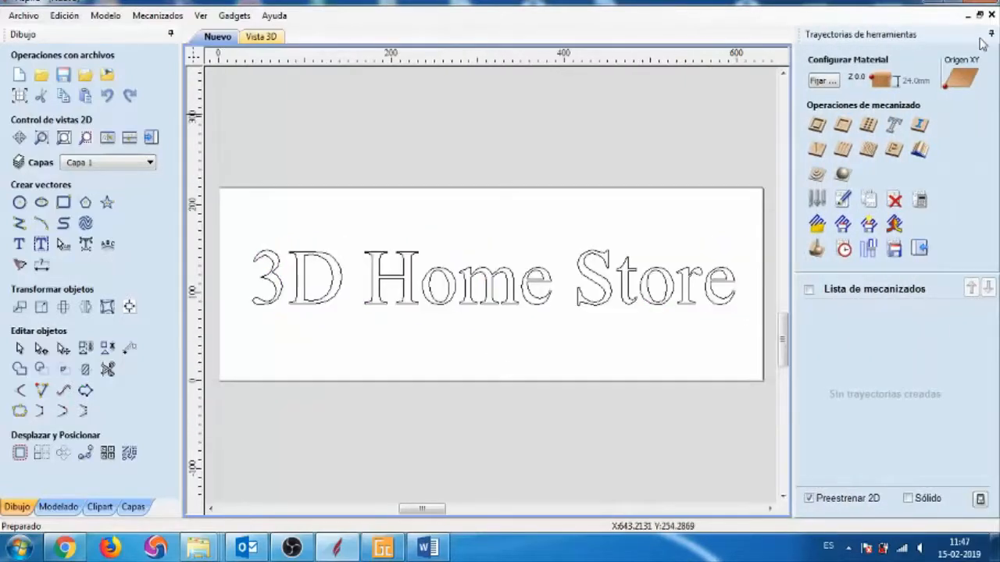
click(816, 151)
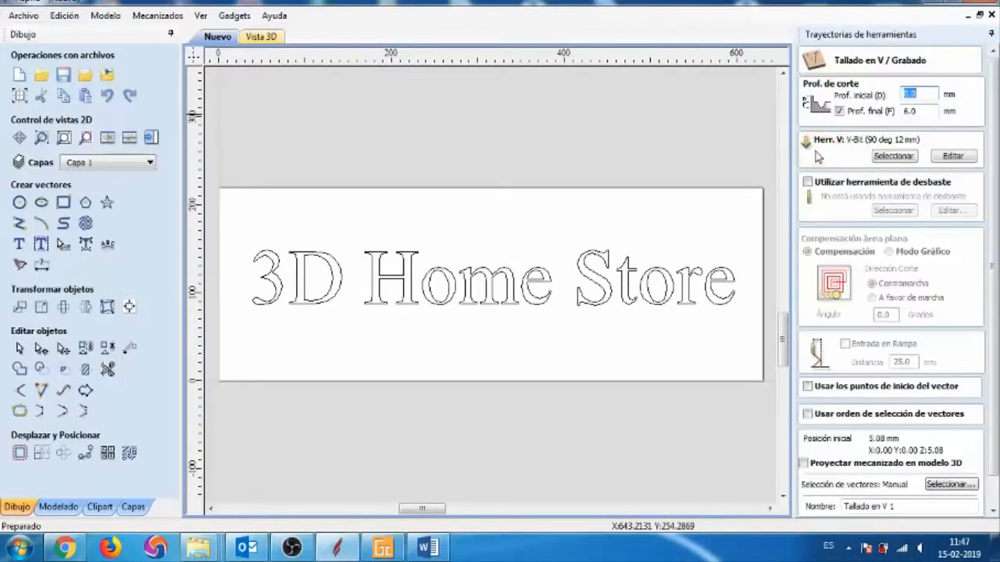
click(897, 156)
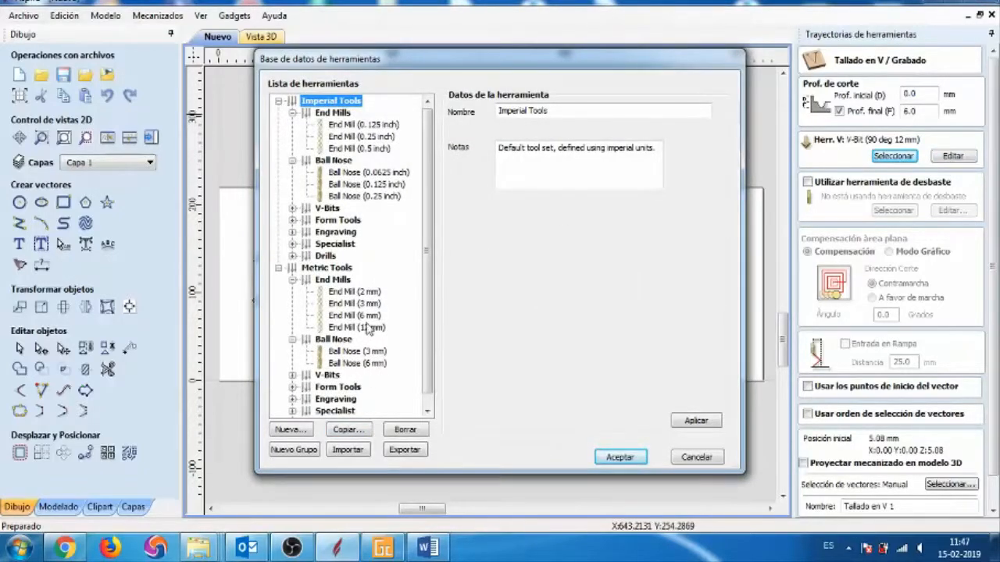
click(293, 376)
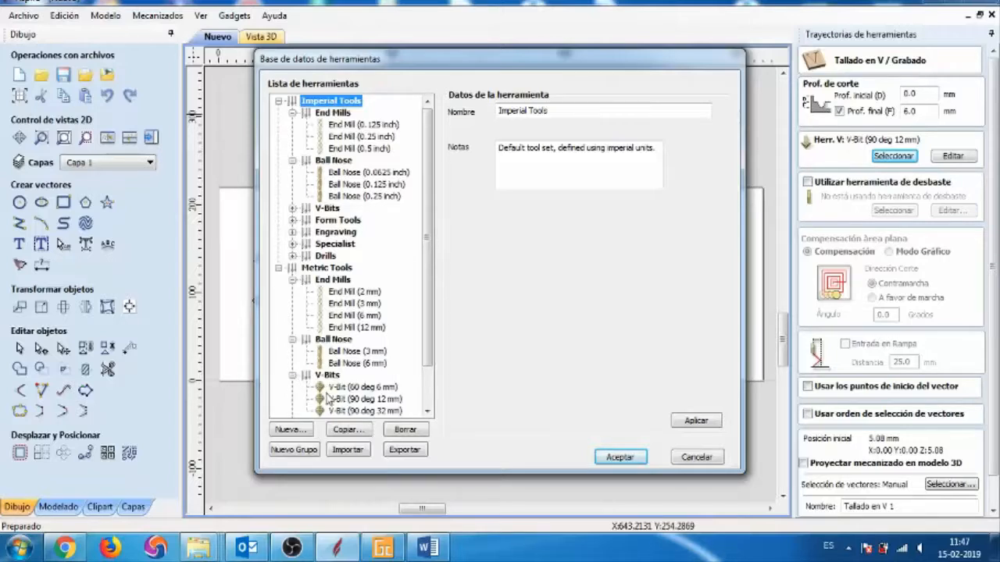
click(365, 399)
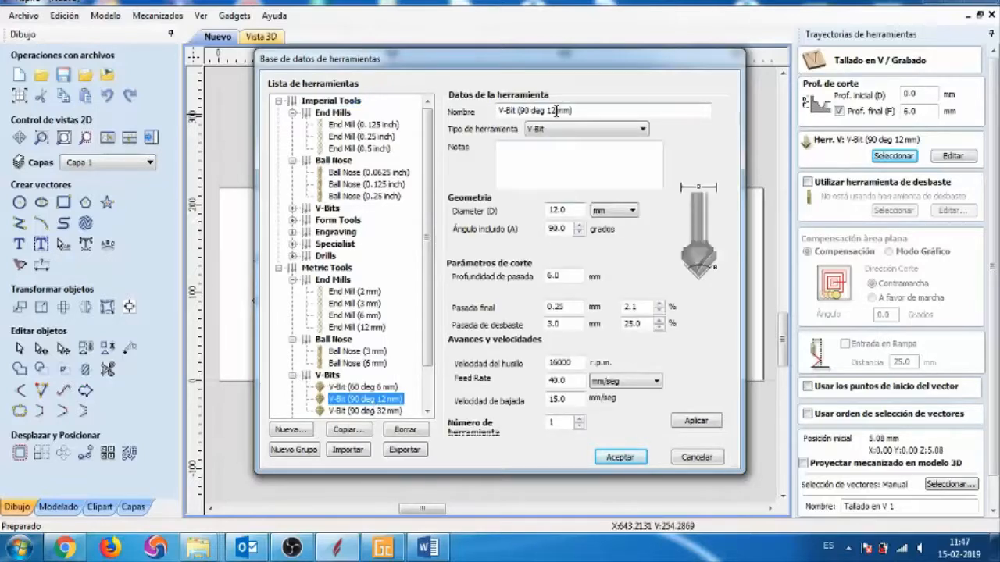
Set the V-bit's diameter to 12.5 mm and its pass depth to 2.0 mm
click(565, 210)
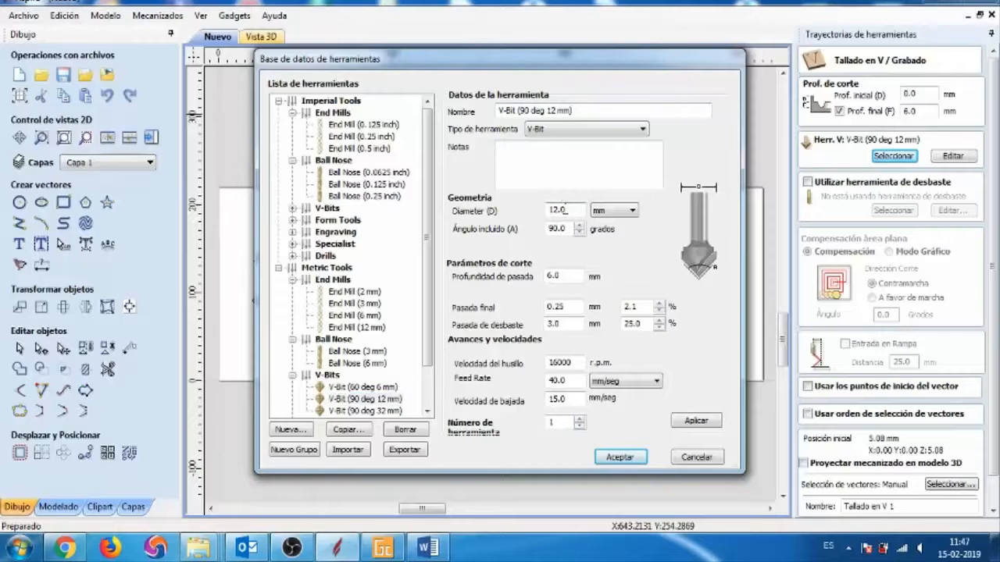
key(BackSpace)
text(5)
drag(553, 275, 546, 281)
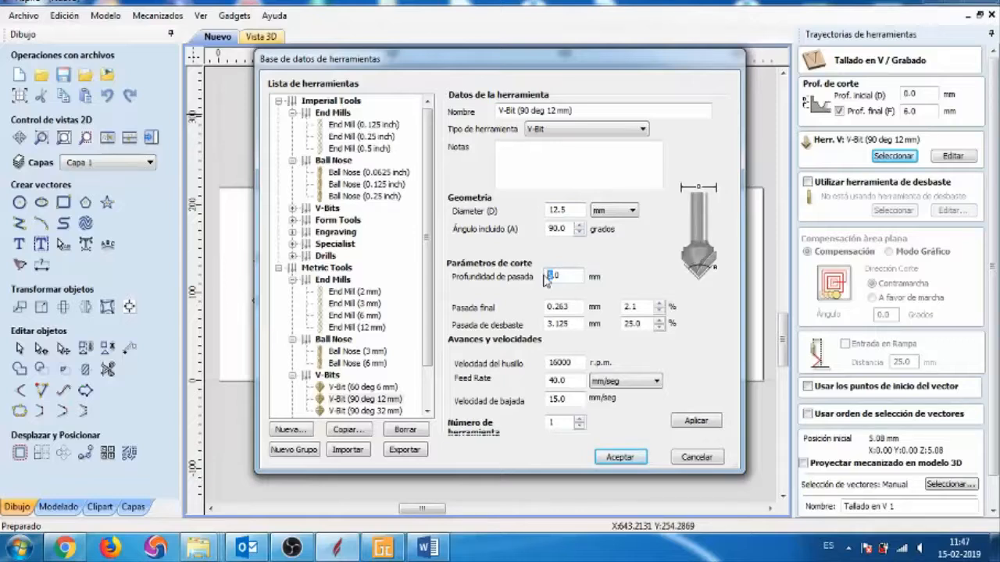
text(1)
key(BackSpace)
text(2)
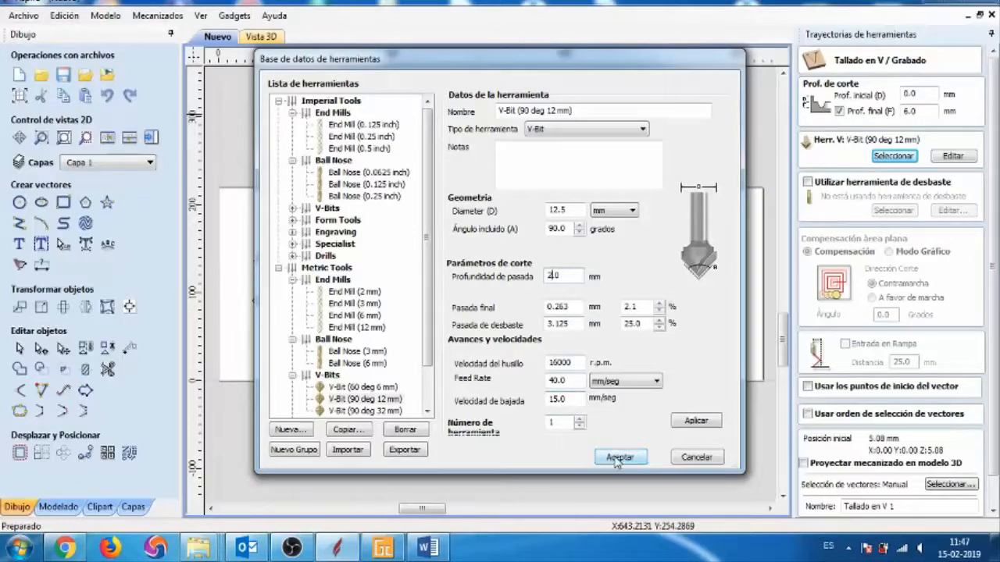
Set the V-bit's feed rate to 30 mm/s and roughing stepover to 2.125 mm, and accept the tool
drag(559, 383, 548, 391)
text(30)
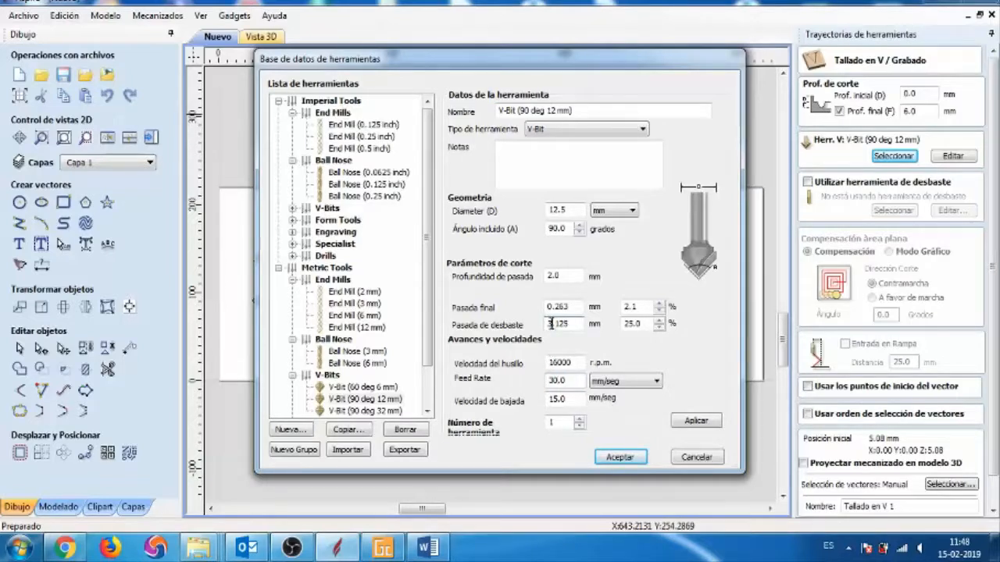
drag(552, 324, 549, 324)
text(2)
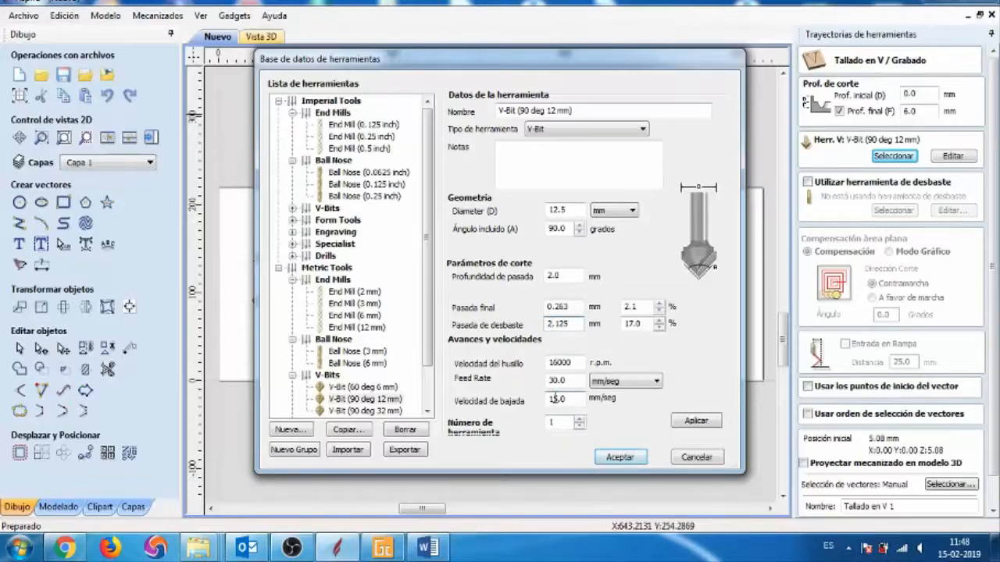
drag(559, 399, 549, 399)
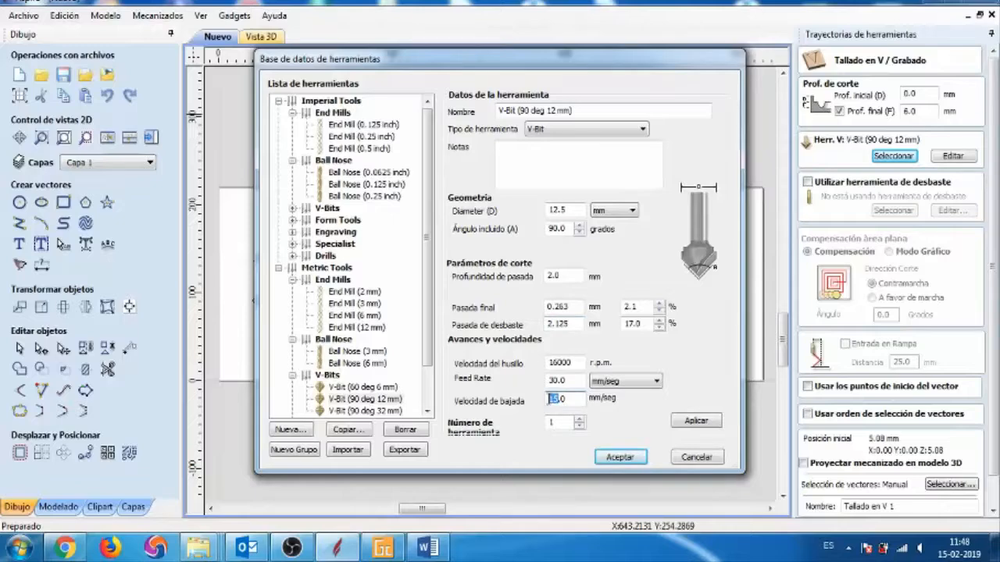
click(621, 459)
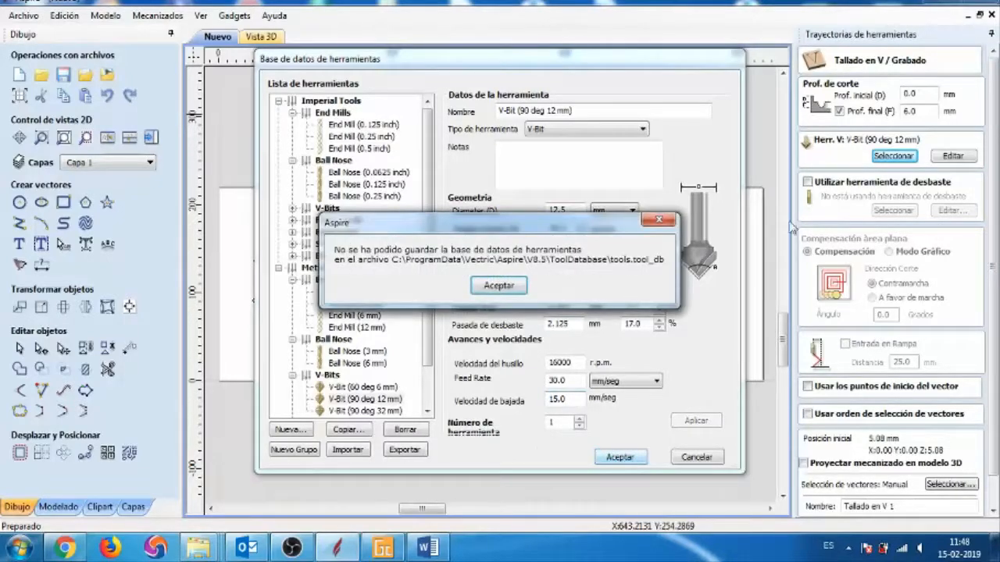
click(557, 286)
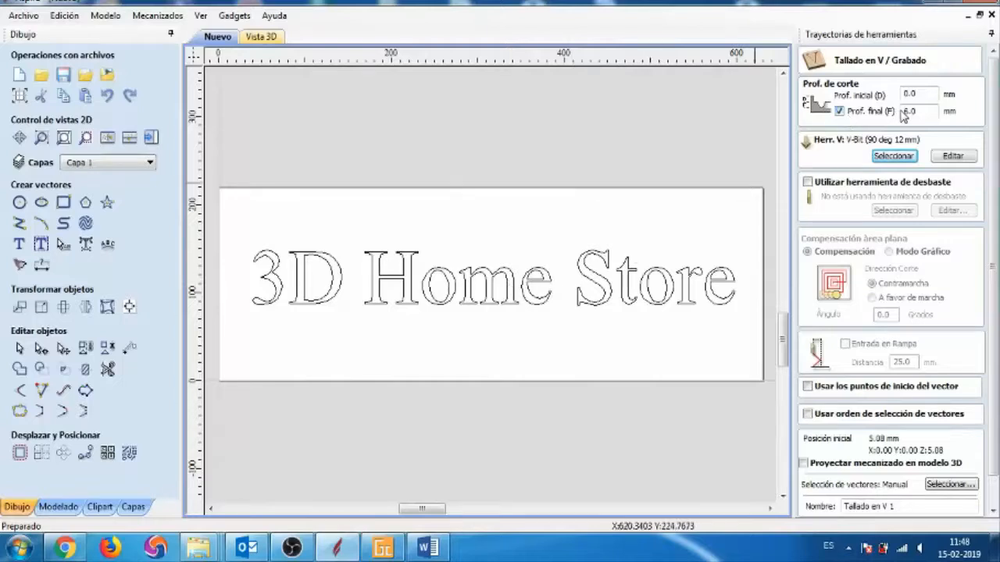
Set the V-carve final depth to 3 mm and calculate the toolpath for the "3D Home Store" text
drag(908, 112, 903, 114)
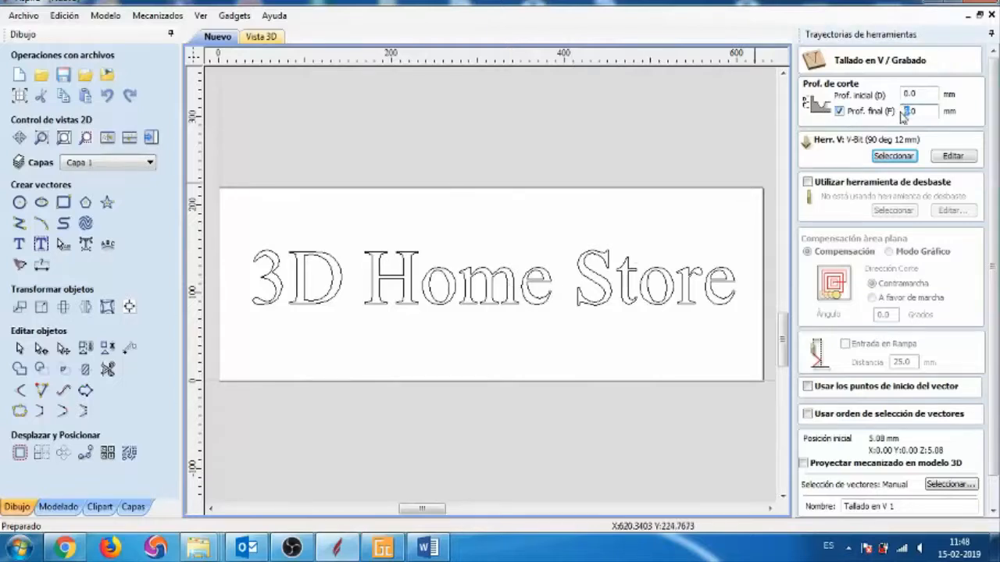
text(3)
scroll(996, 394, down, 1)
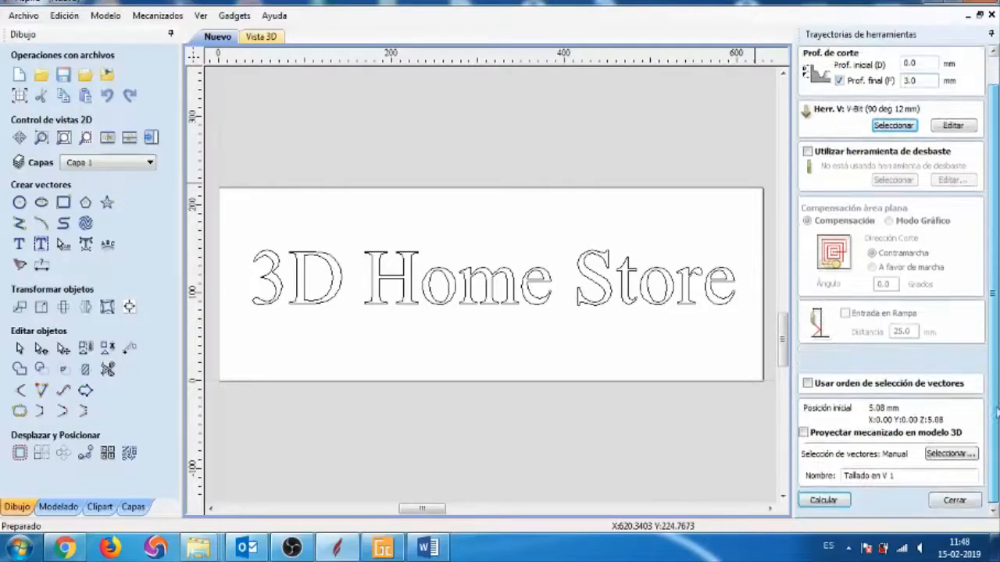
click(821, 499)
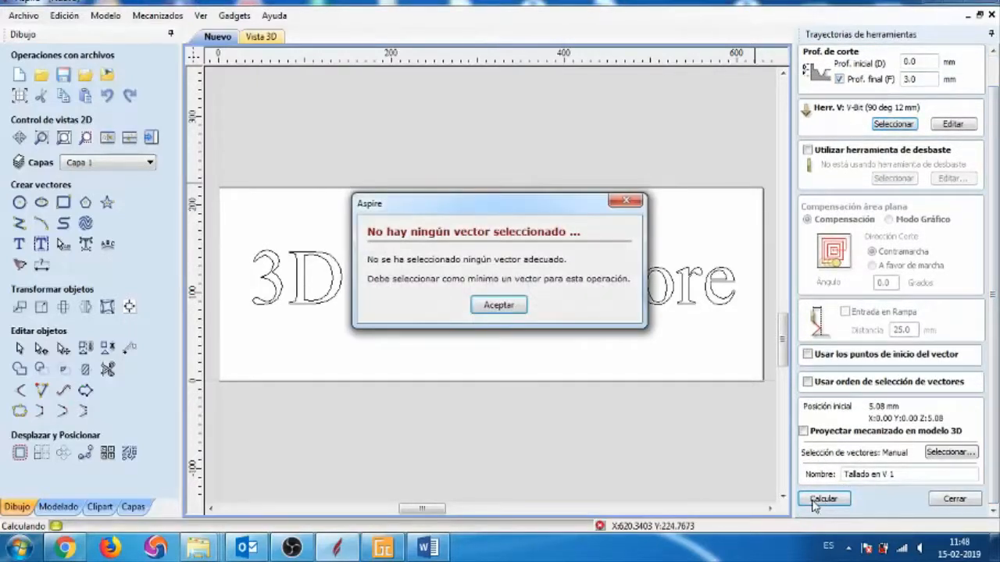
click(504, 306)
click(502, 307)
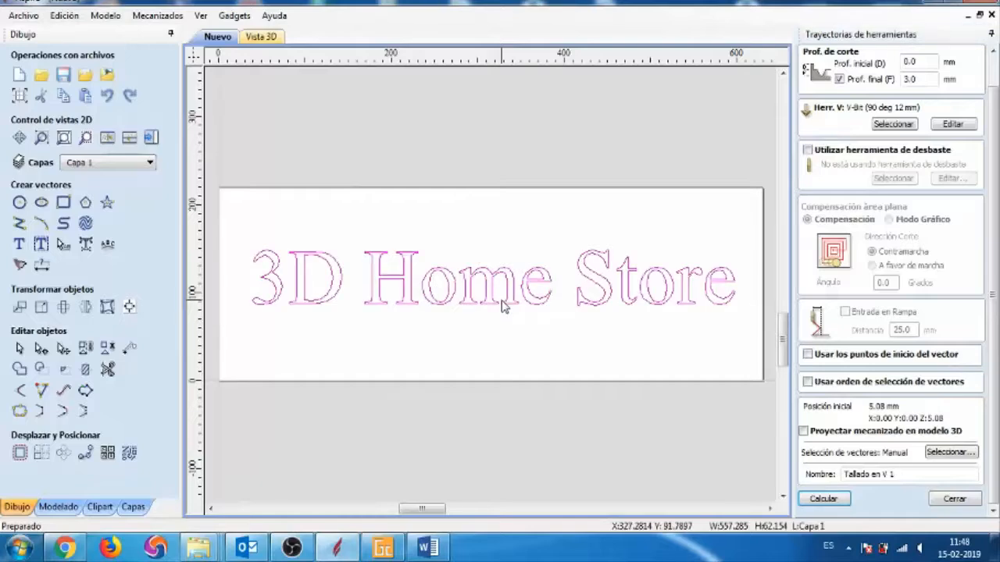
click(822, 501)
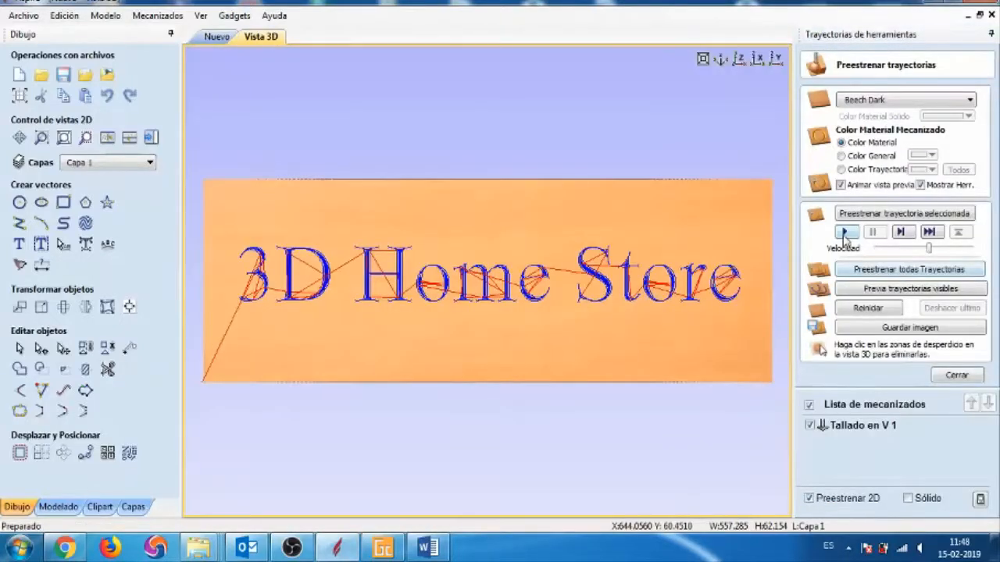
Simulate the V-carve toolpath on the board, close the preview and redisplay the toolpath lines
click(845, 234)
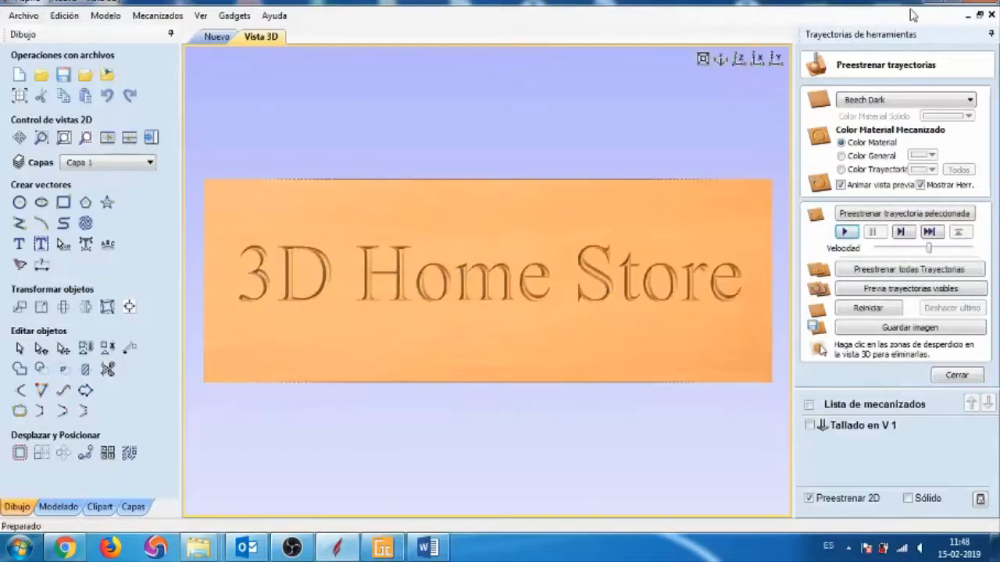
click(940, 374)
click(821, 312)
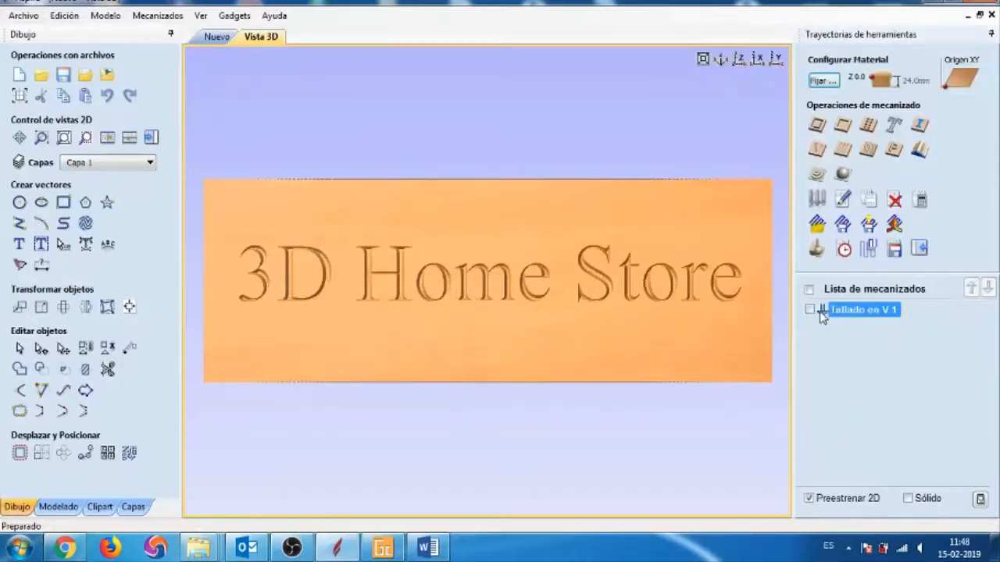
click(811, 310)
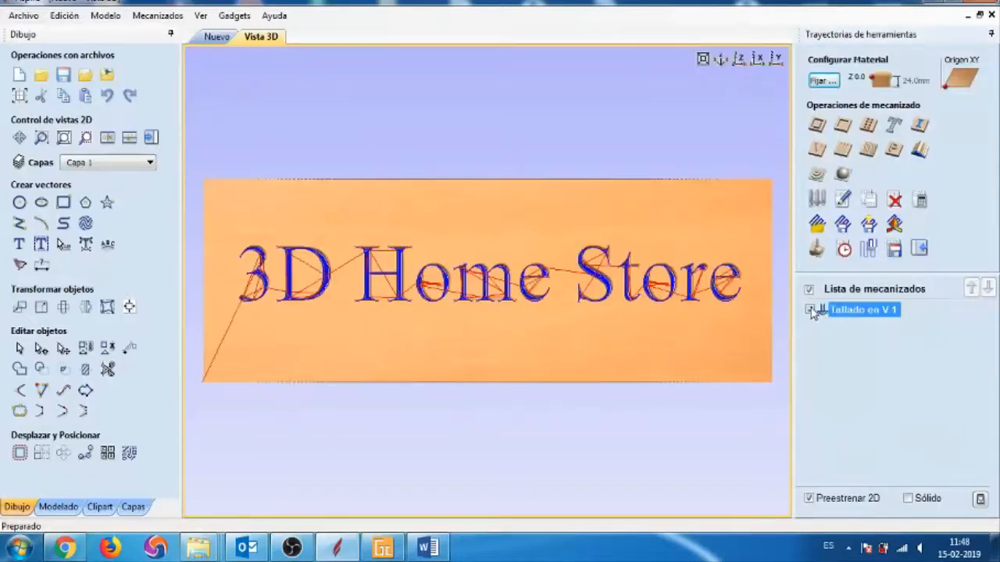
Save the V-carve toolpath to the desktop as a G Code (mm) file named "Tallado en V 3D Home store 2.tap"
click(894, 248)
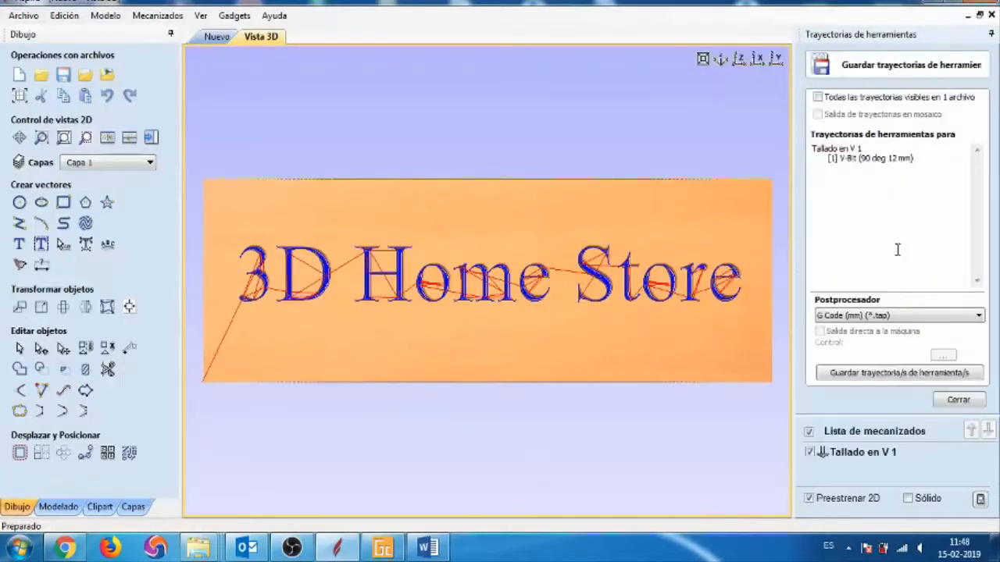
click(870, 373)
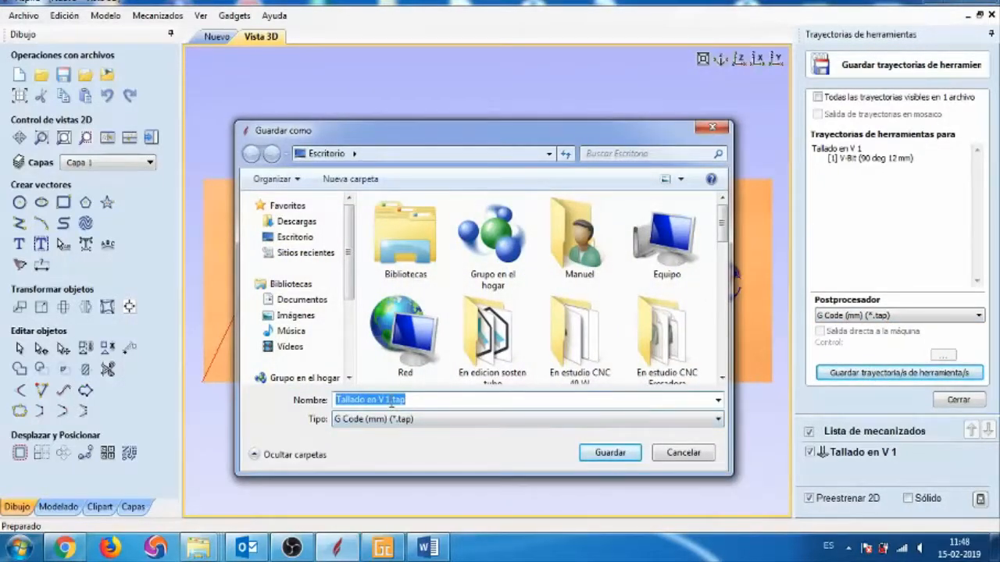
click(391, 400)
key(BackSpace)
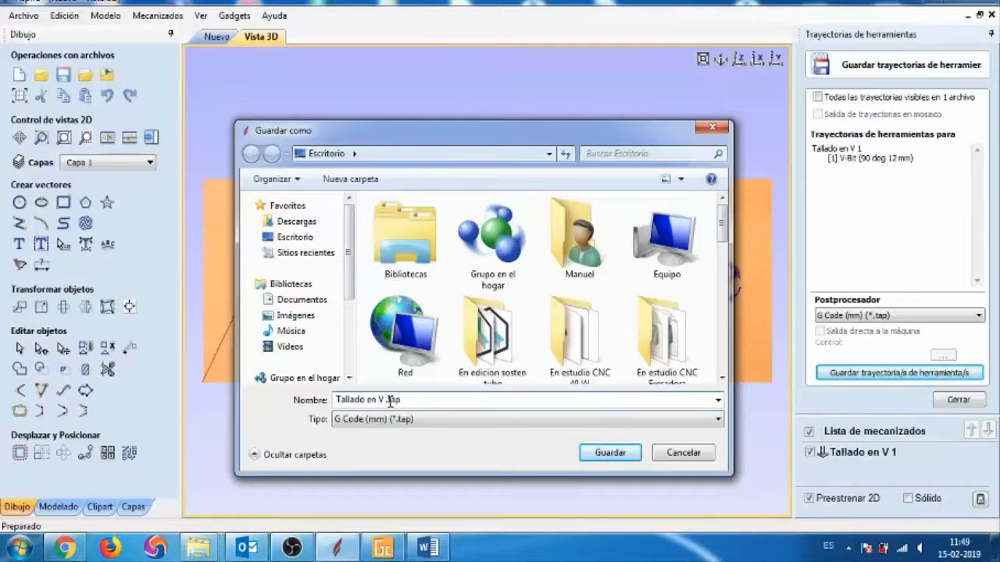
text(3D Home store 2)
click(603, 454)
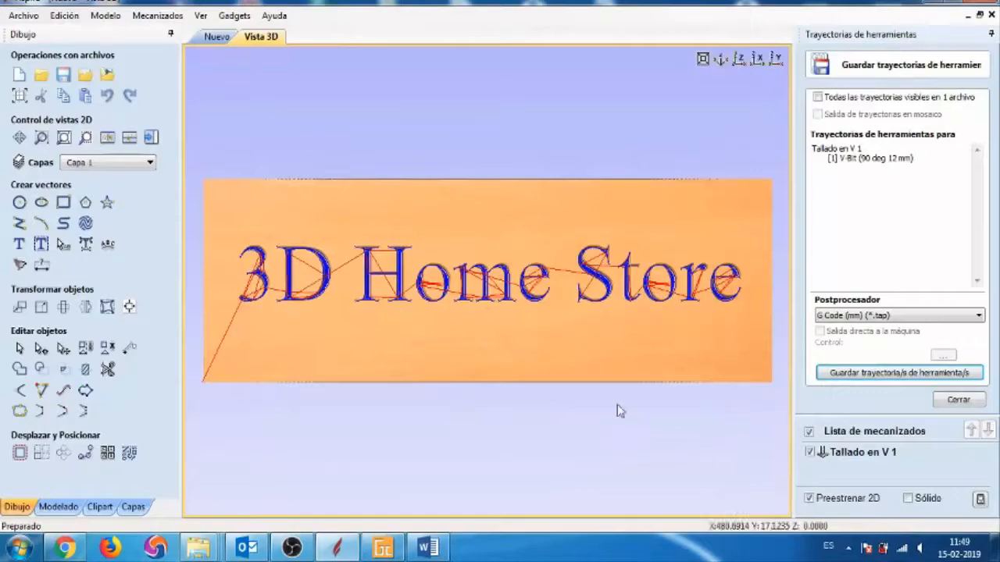